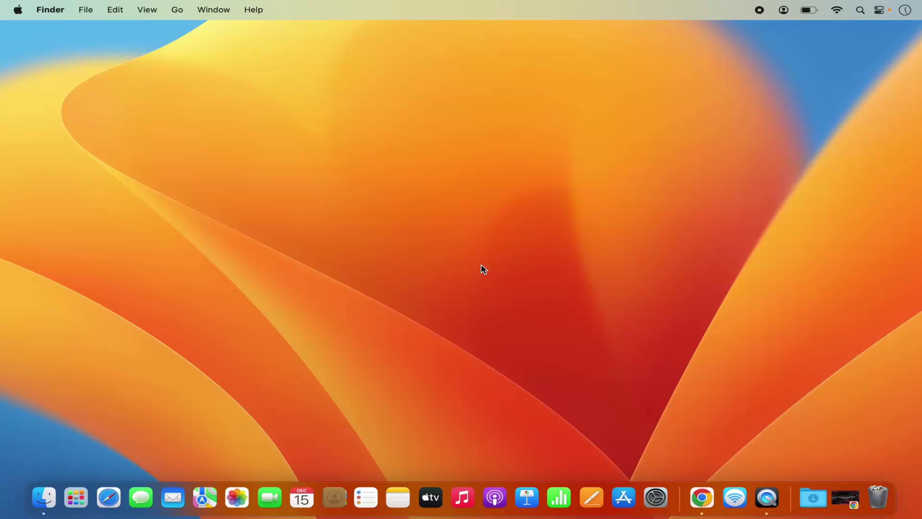
Step: Bring Chrome forward, reveal the Netflix page's full address, and show the Save and Share options
{"action": "left_click", "coordinate": [700, 502]}
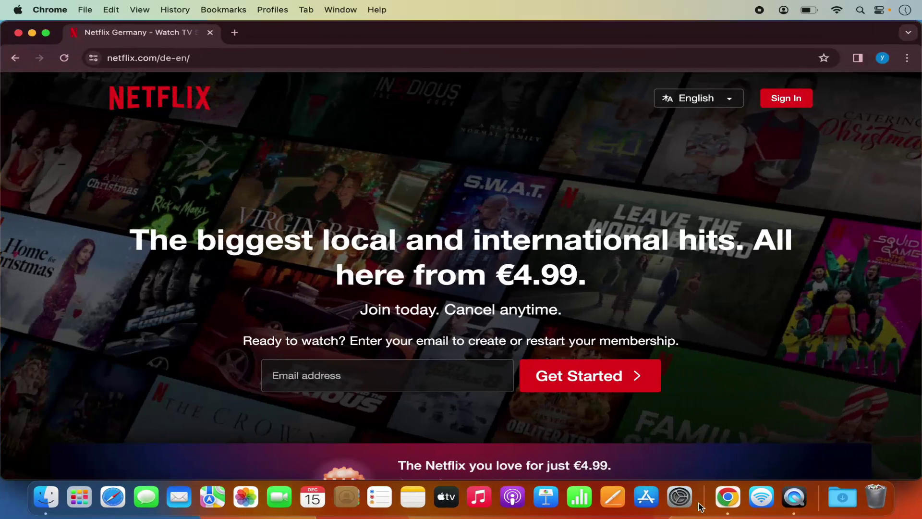
{"action": "left_click", "coordinate": [156, 60]}
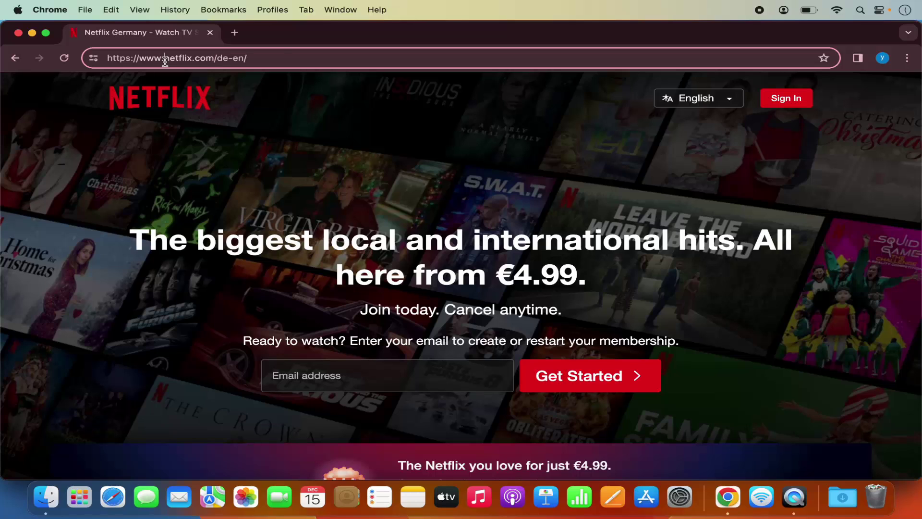
{"action": "left_click", "coordinate": [165, 59]}
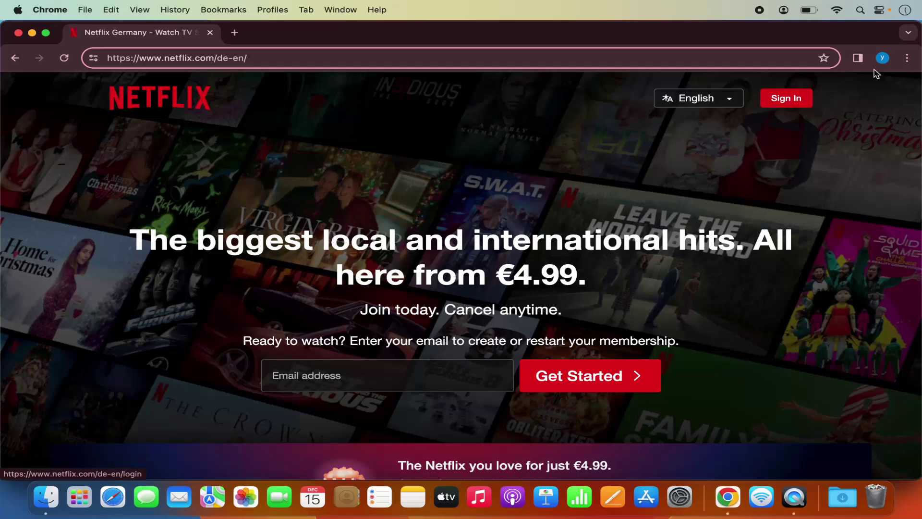
{"action": "left_click", "coordinate": [906, 59]}
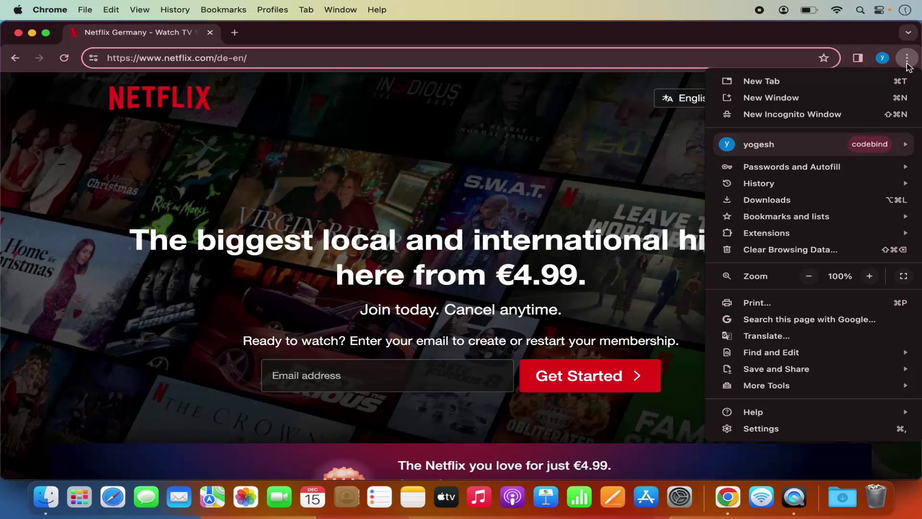
{"action": "mouse_move", "coordinate": [778, 373]}
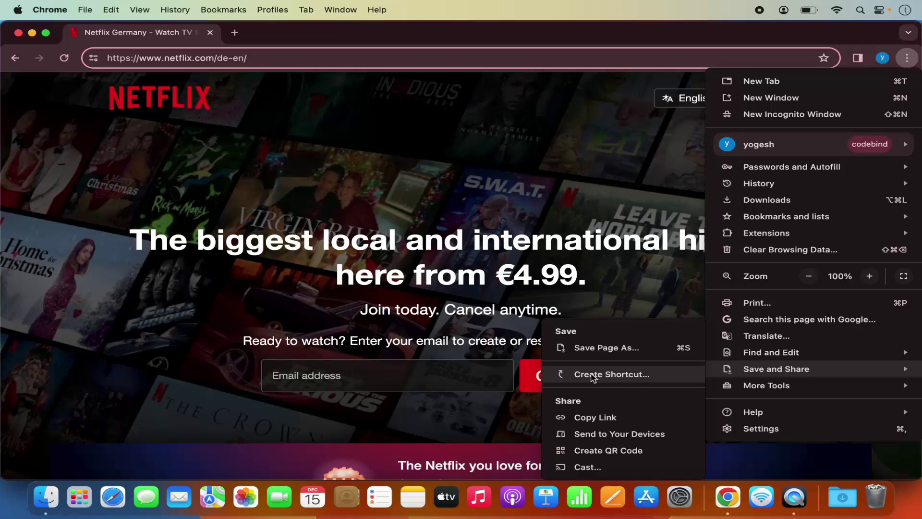
Step: Create a Netflix Germany shortcut with Open as window ticked
{"action": "left_click", "coordinate": [616, 377]}
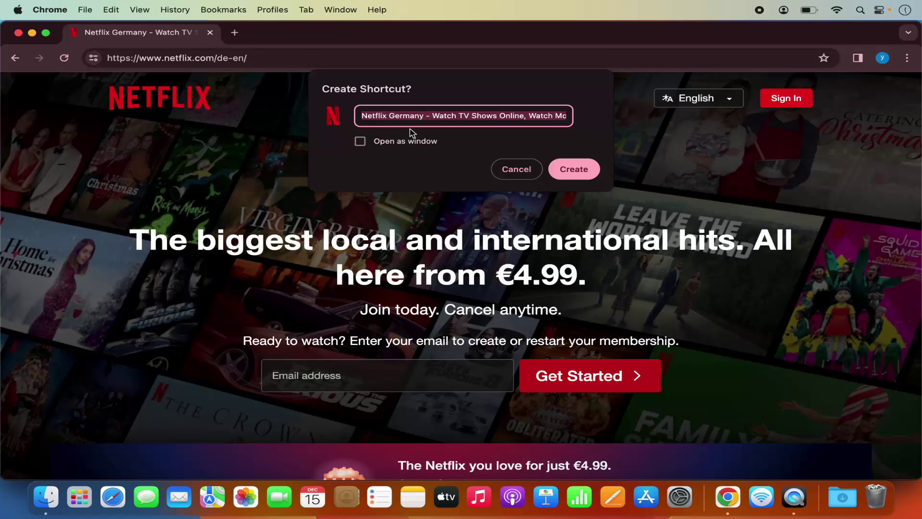
{"action": "left_click", "coordinate": [361, 142]}
{"action": "left_click", "coordinate": [565, 170]}
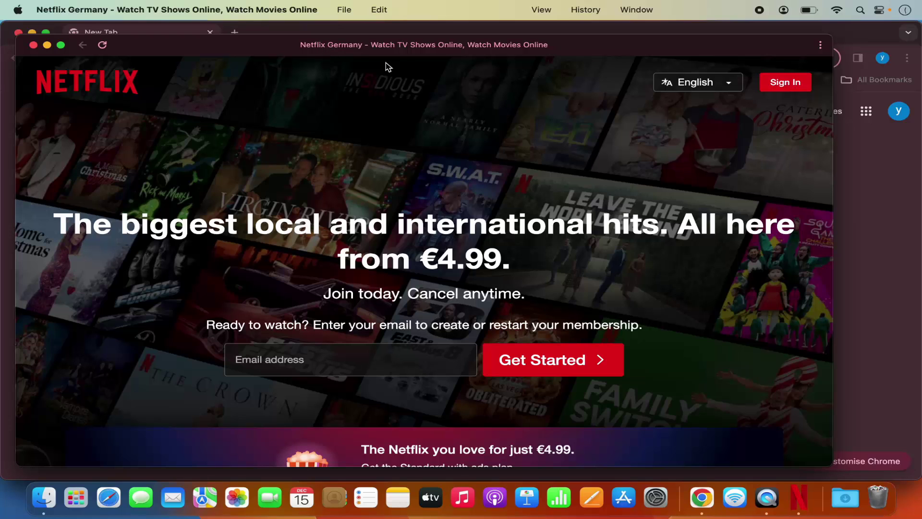
Step: Close the Chrome browser window, then the Netflix app window and the Chrome Apps Finder window
{"action": "left_click", "coordinate": [893, 223]}
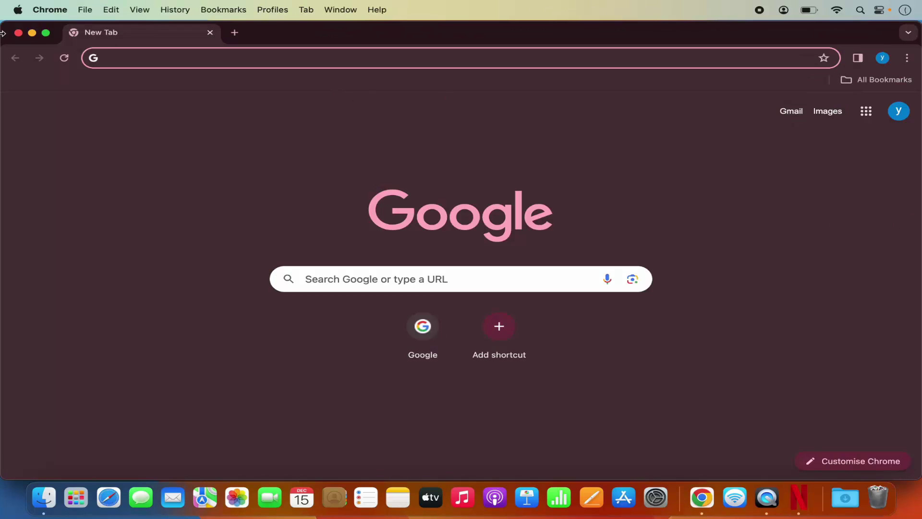
{"action": "left_click", "coordinate": [18, 33]}
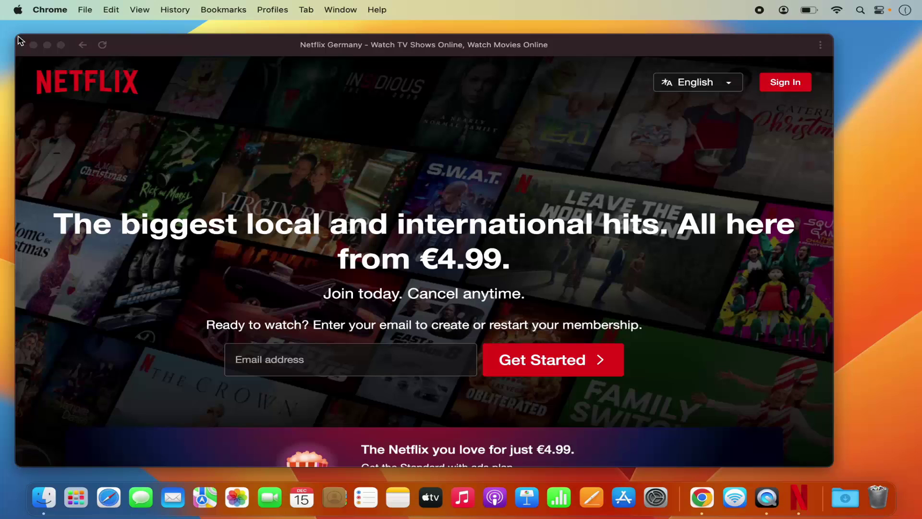
{"action": "left_click_drag", "start_coordinate": [196, 50], "coordinate": [246, 65]}
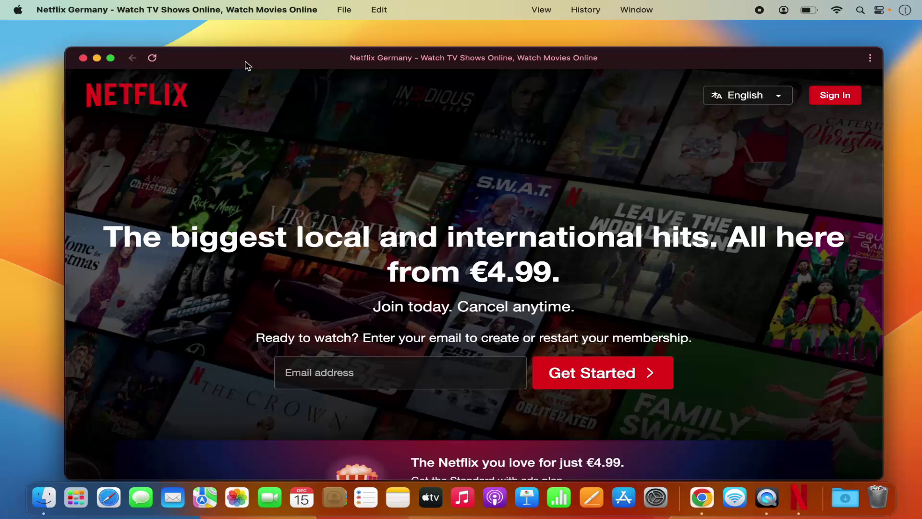
{"action": "left_click", "coordinate": [84, 57]}
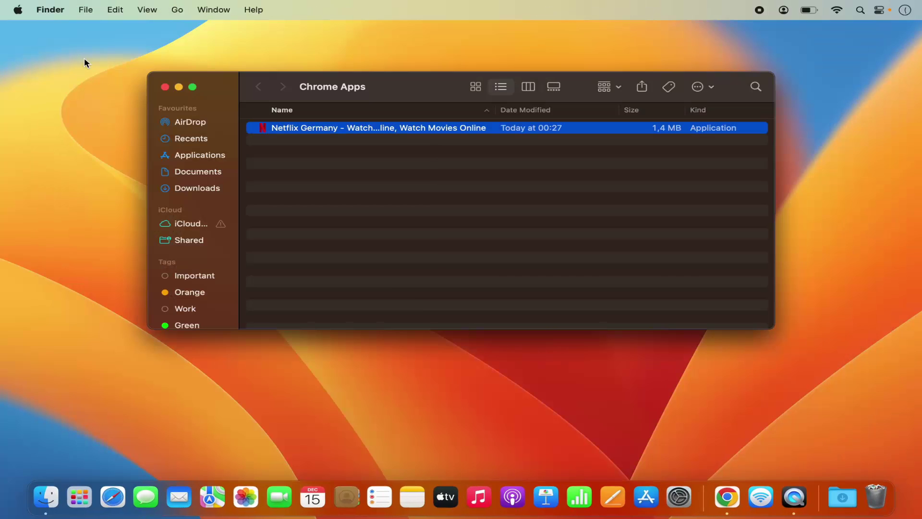
{"action": "left_click", "coordinate": [164, 88]}
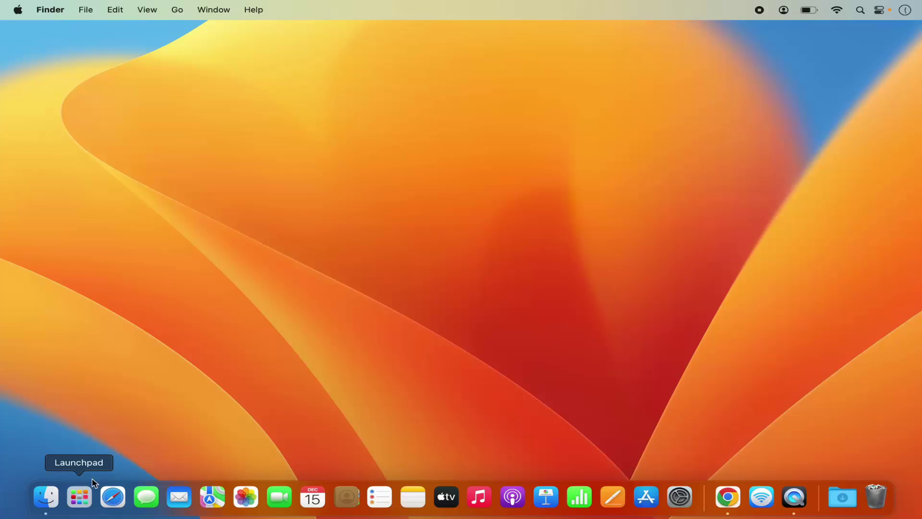
Step: Search Launchpad for 'net' and launch the Netflix app
{"action": "left_click", "coordinate": [81, 498]}
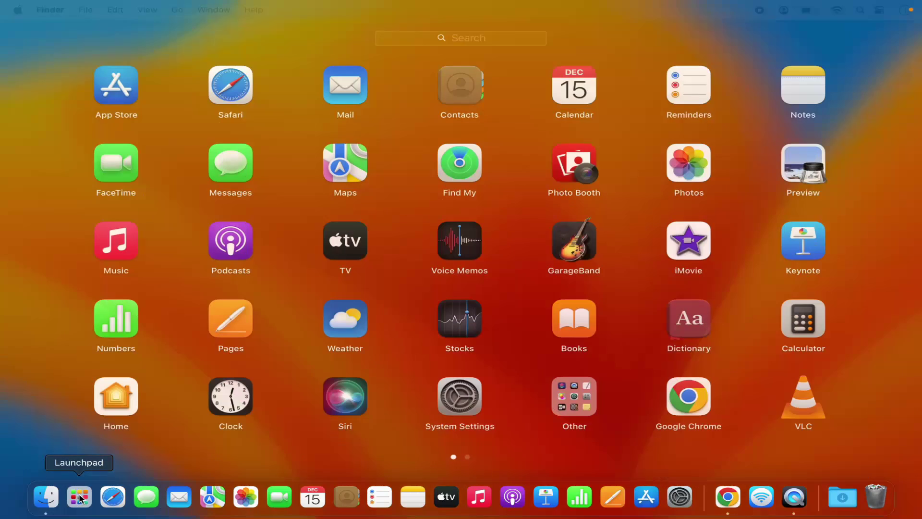
{"action": "left_click", "coordinate": [476, 38]}
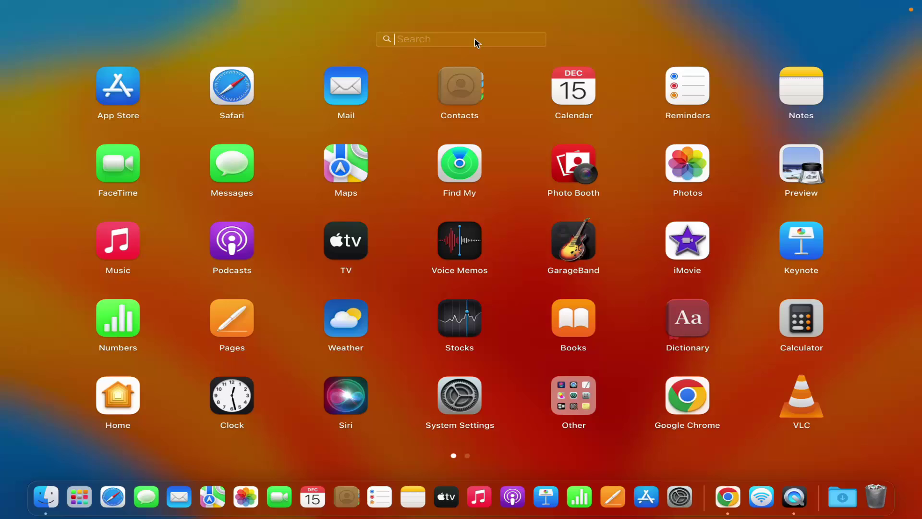
{"action": "type", "text": "nt"}
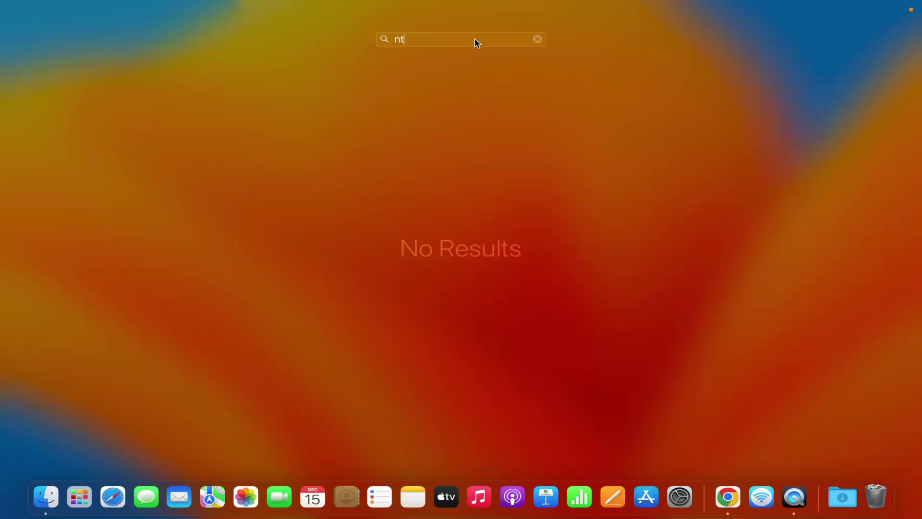
{"action": "type", "text": "et"}
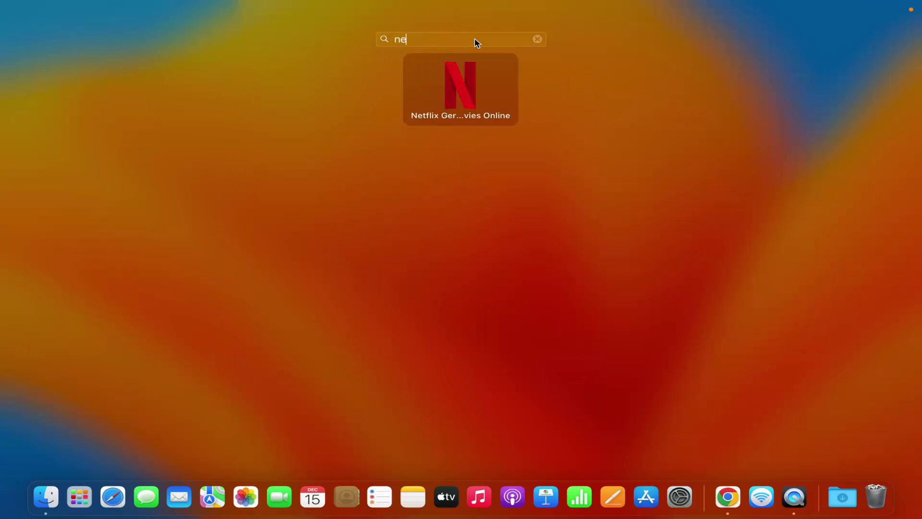
{"action": "left_click", "coordinate": [460, 91]}
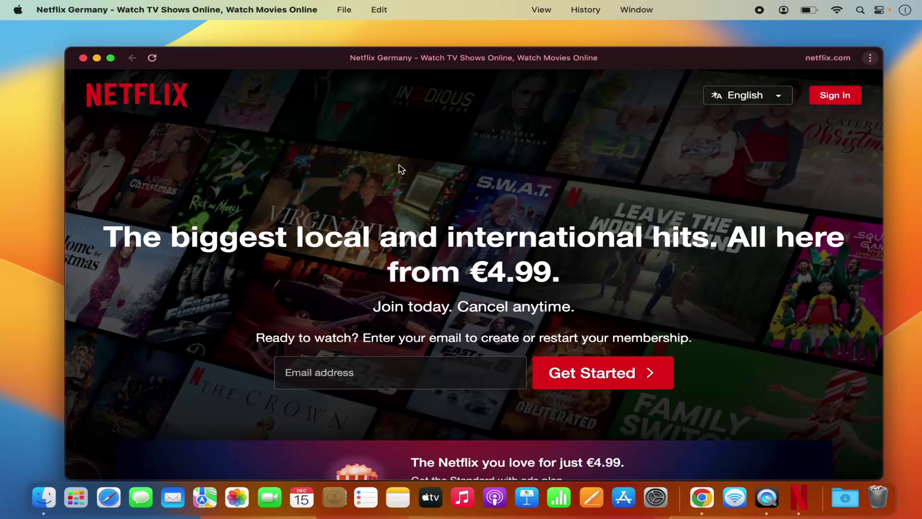
{"action": "double_click", "coordinate": [388, 66]}
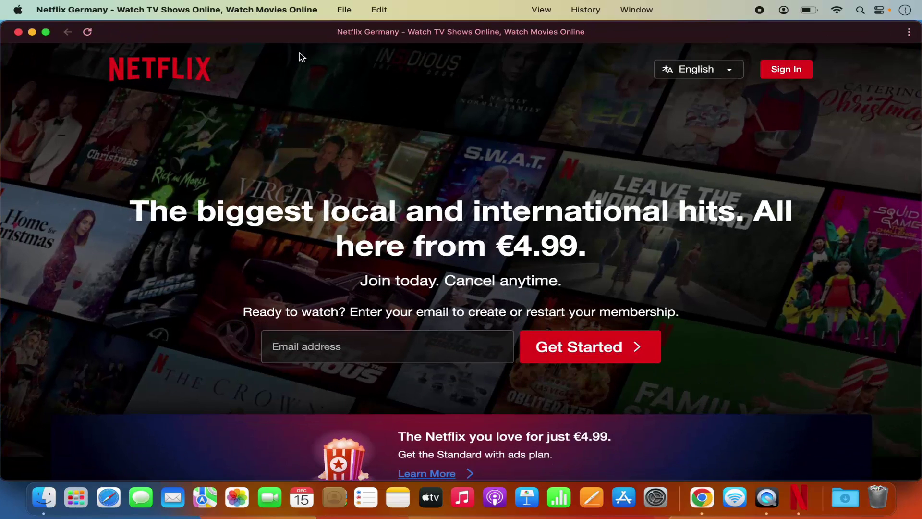
{"action": "left_click", "coordinate": [77, 11]}
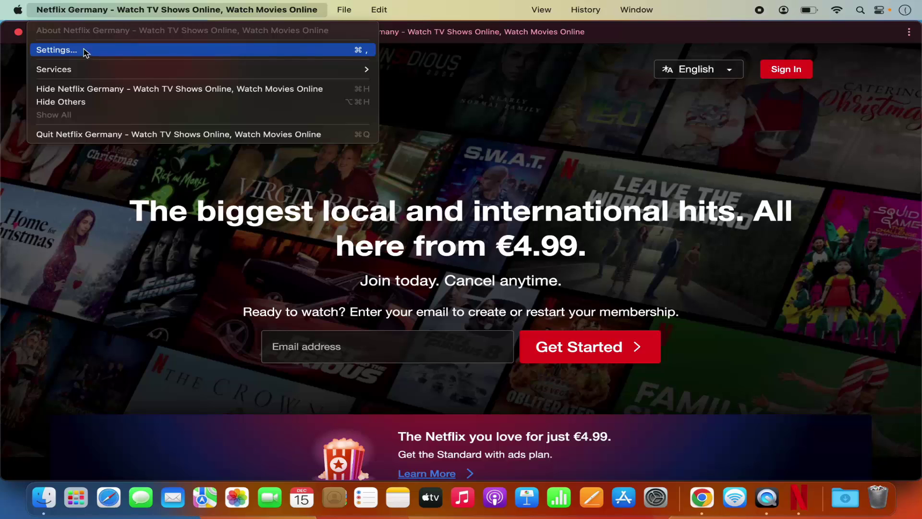
{"action": "left_click", "coordinate": [429, 138]}
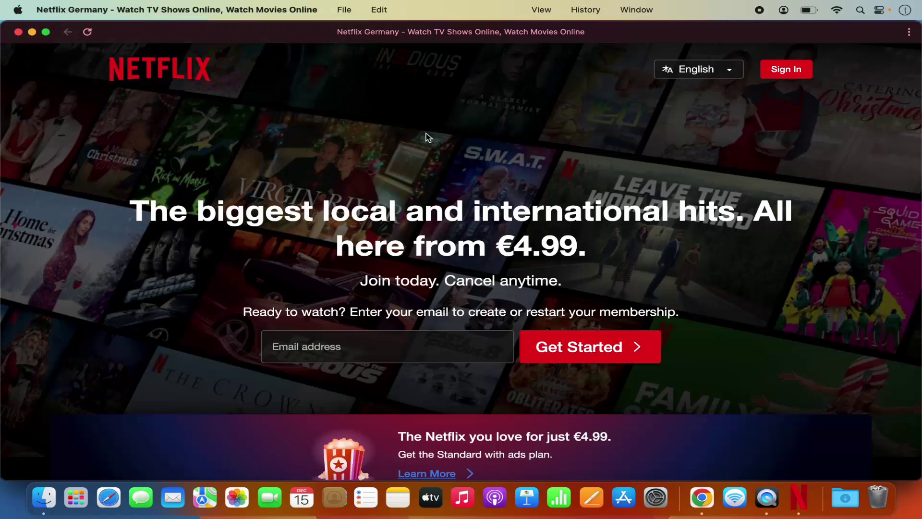
Step: Set the Netflix Dock icon to Keep in Dock
{"action": "right_click", "coordinate": [799, 500]}
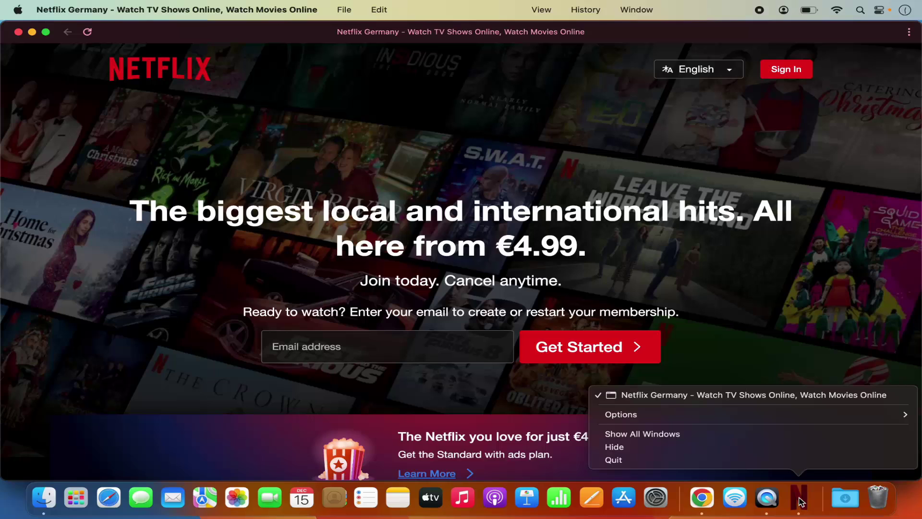
{"action": "mouse_move", "coordinate": [649, 415]}
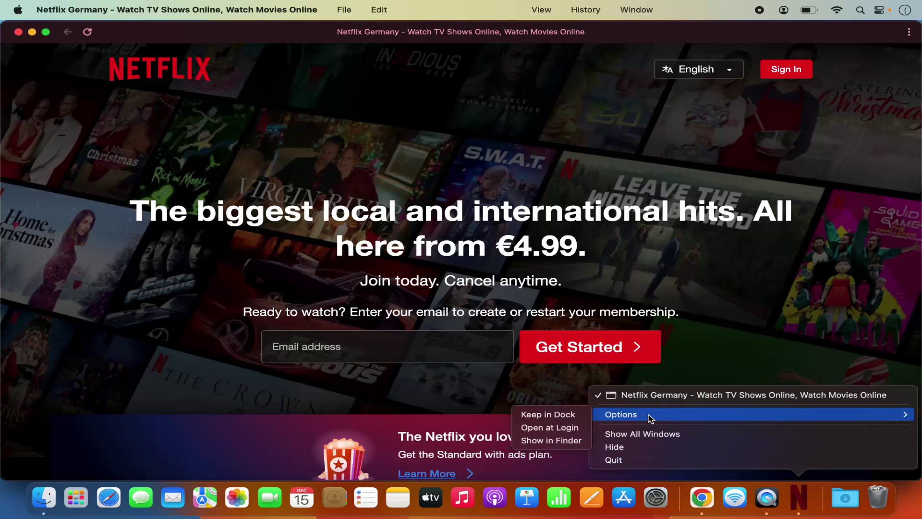
{"action": "left_click", "coordinate": [548, 414]}
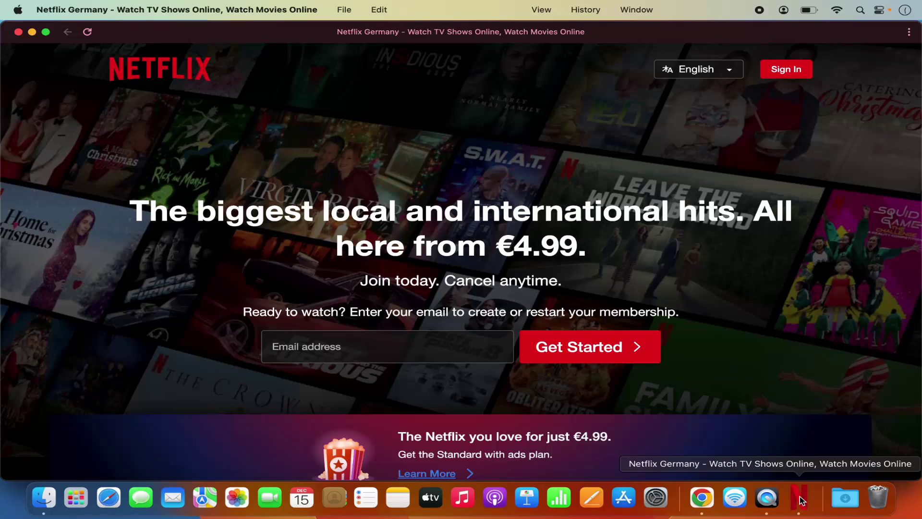
Step: Close the Netflix window, relaunch it from the Dock, and close it again
{"action": "left_click", "coordinate": [18, 31]}
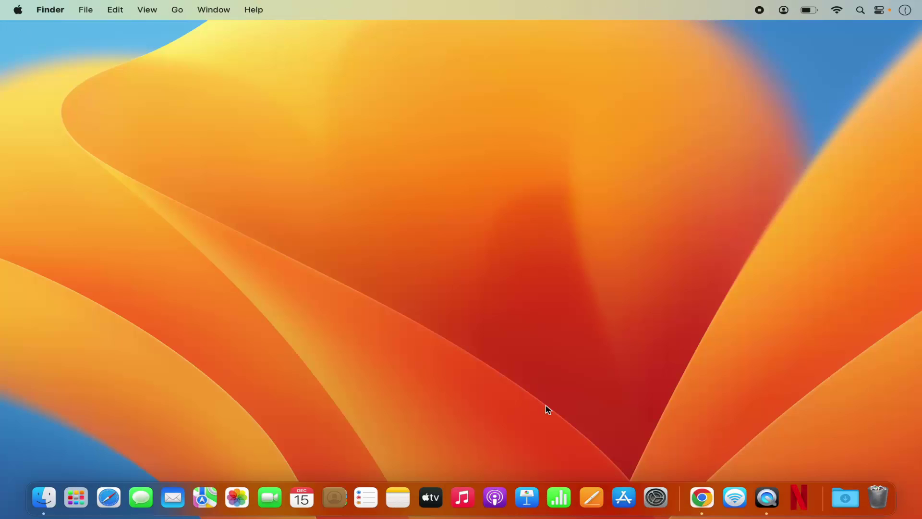
{"action": "left_click", "coordinate": [801, 498]}
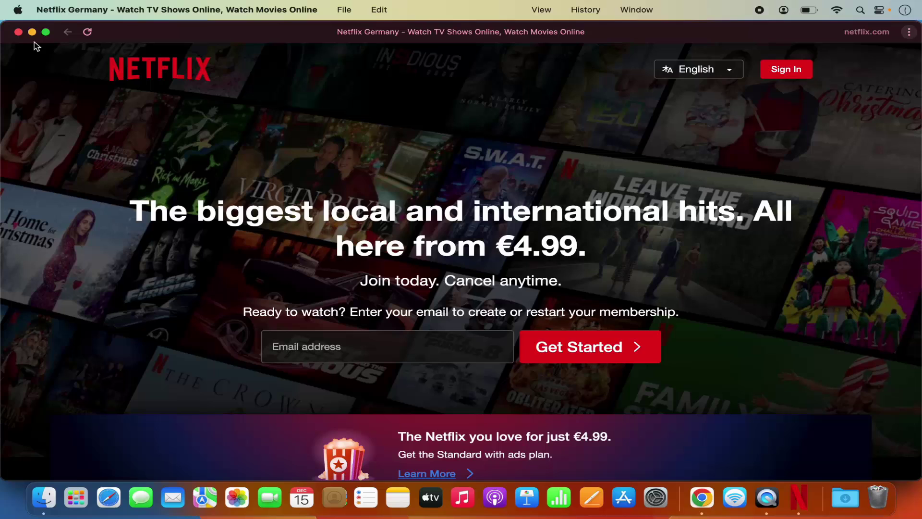
{"action": "left_click", "coordinate": [19, 32]}
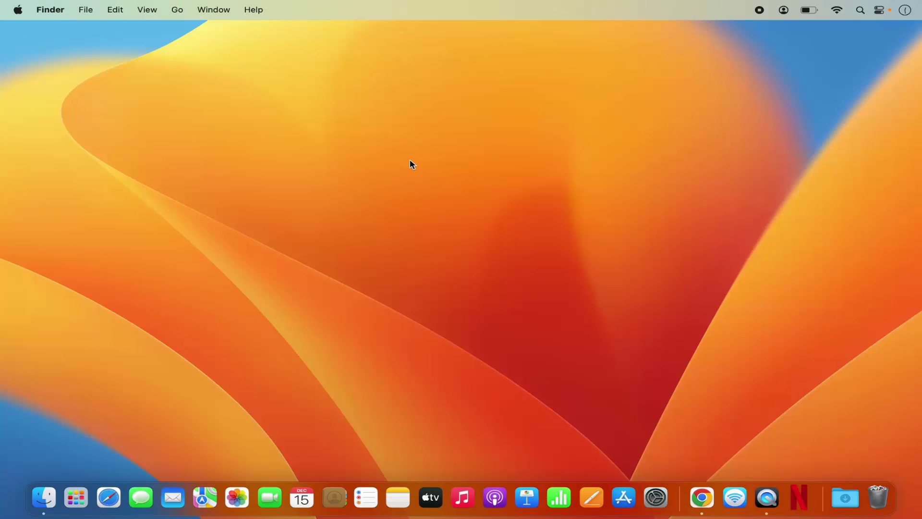
Step: Search Spotlight for 'chrome apps' and open the Chrome Apps folder result
{"action": "left_click", "coordinate": [862, 14]}
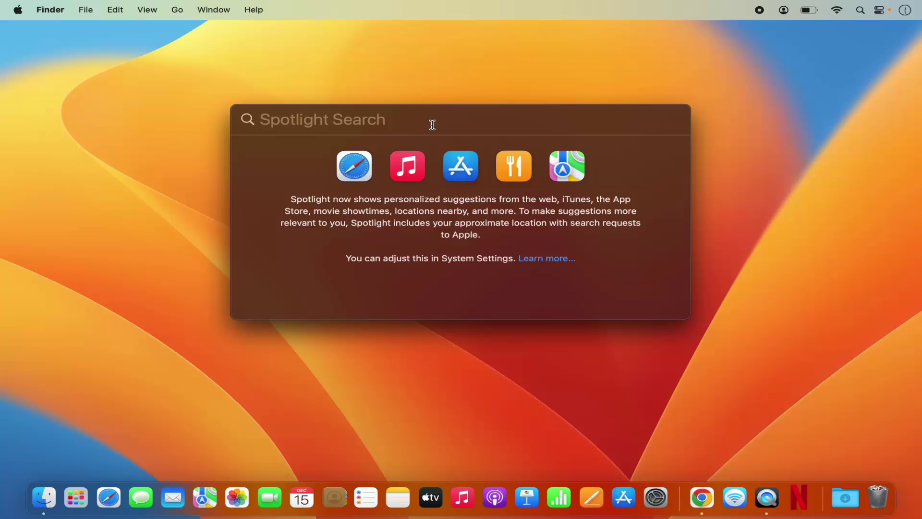
{"action": "type", "text": "chrome"}
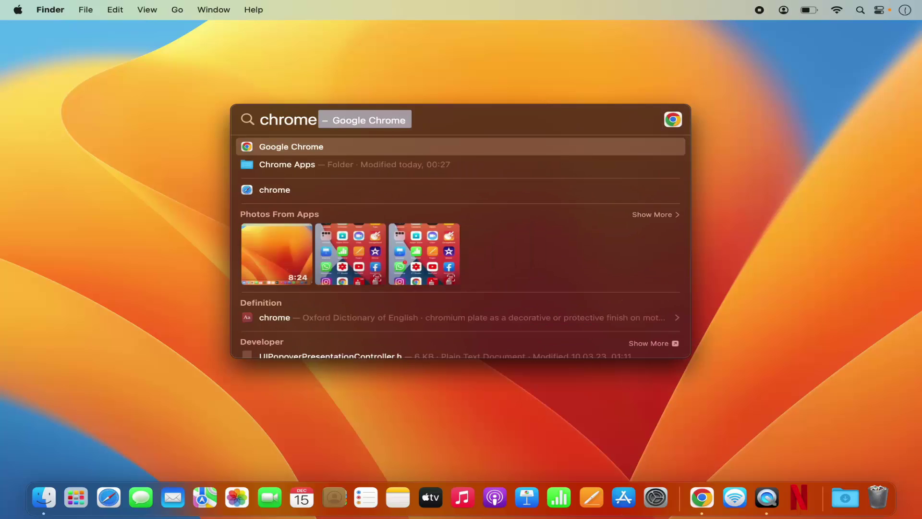
{"action": "type", "text": " apps"}
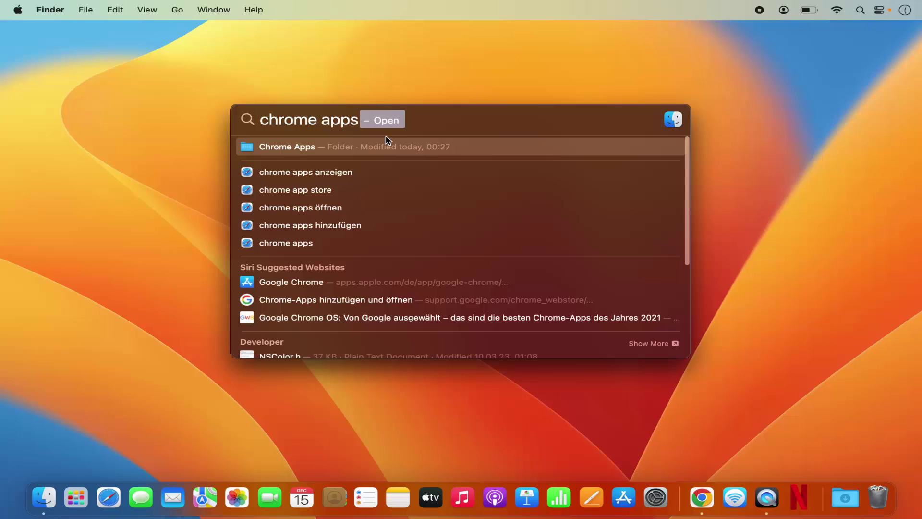
{"action": "left_click", "coordinate": [291, 152]}
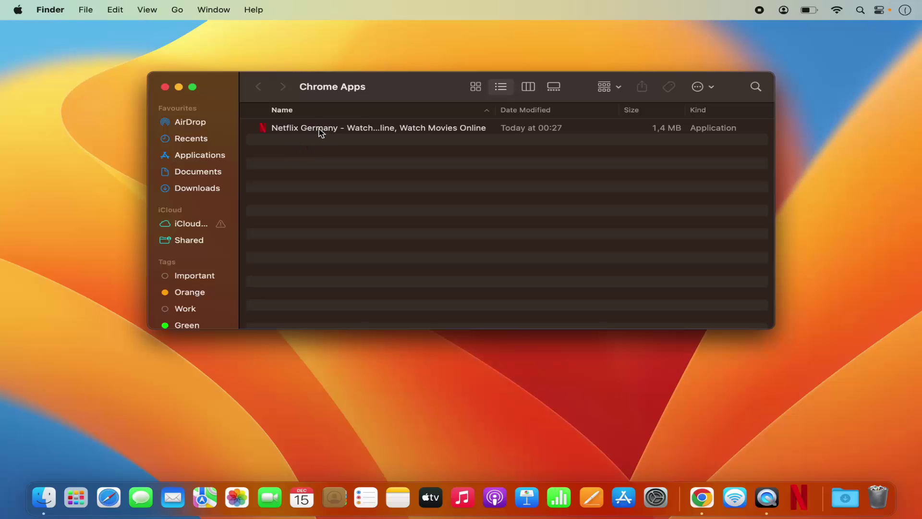
Step: Move the Netflix Germany app to the Bin and check its Dock icon no longer launches
{"action": "left_click", "coordinate": [320, 133]}
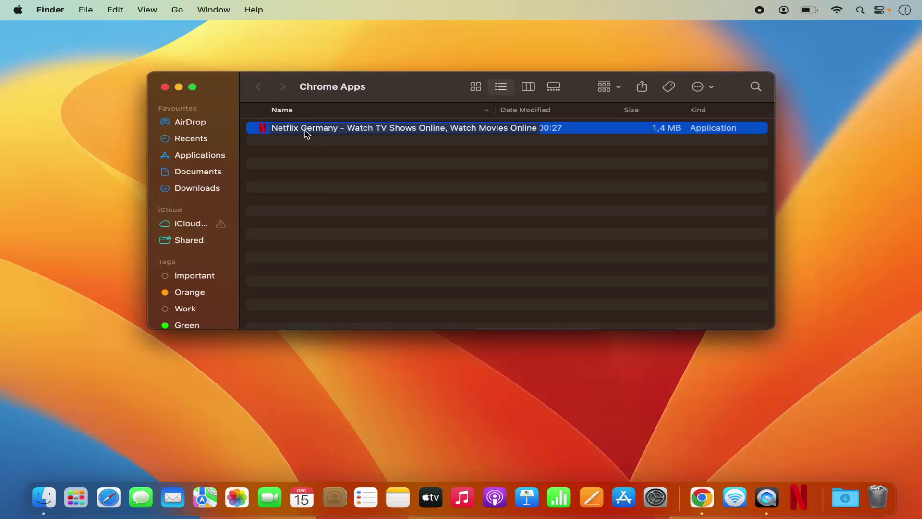
{"action": "right_click", "coordinate": [264, 128]}
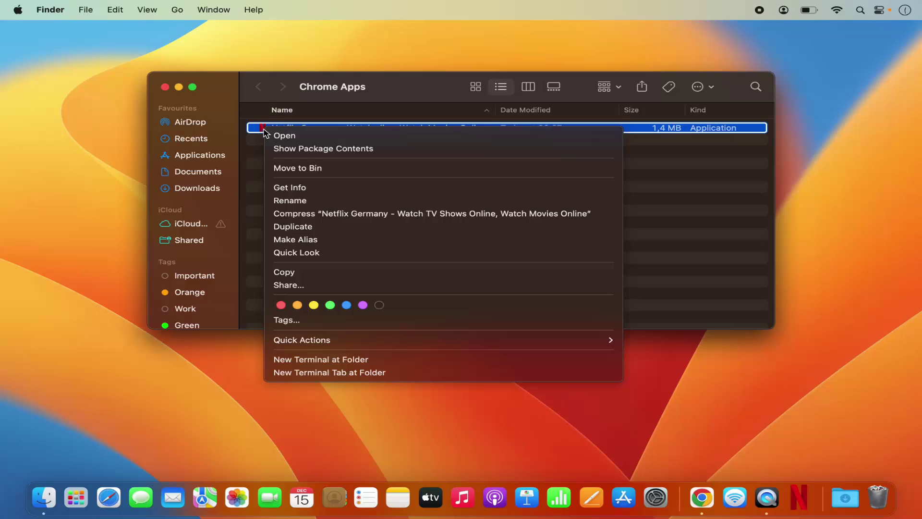
{"action": "left_click", "coordinate": [302, 168]}
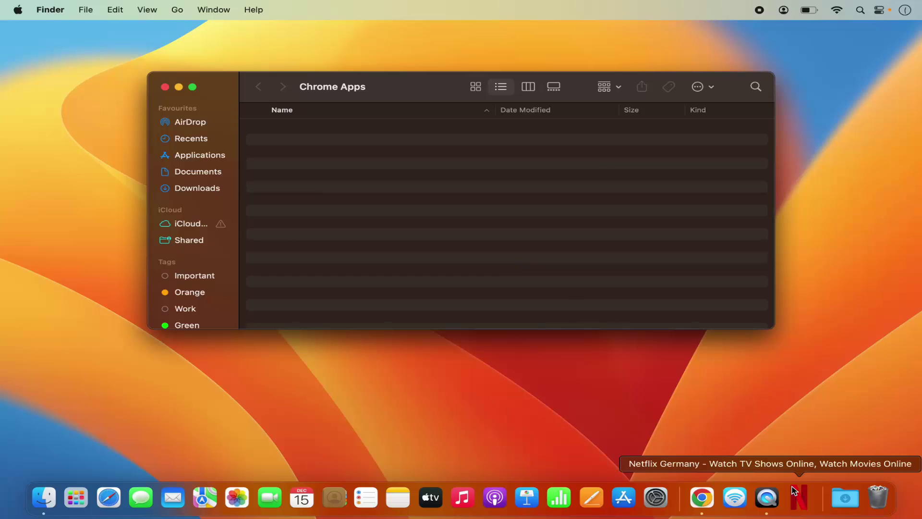
{"action": "left_click", "coordinate": [800, 500]}
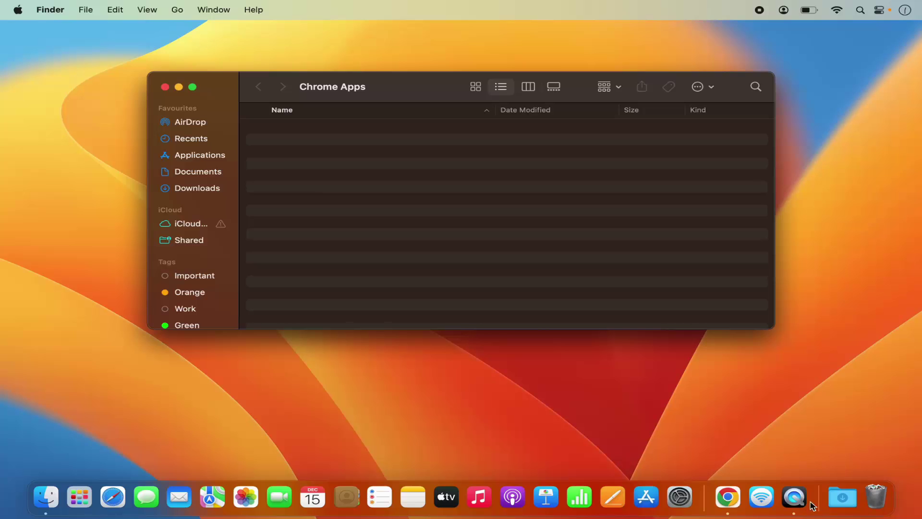
{"action": "left_click", "coordinate": [80, 498]}
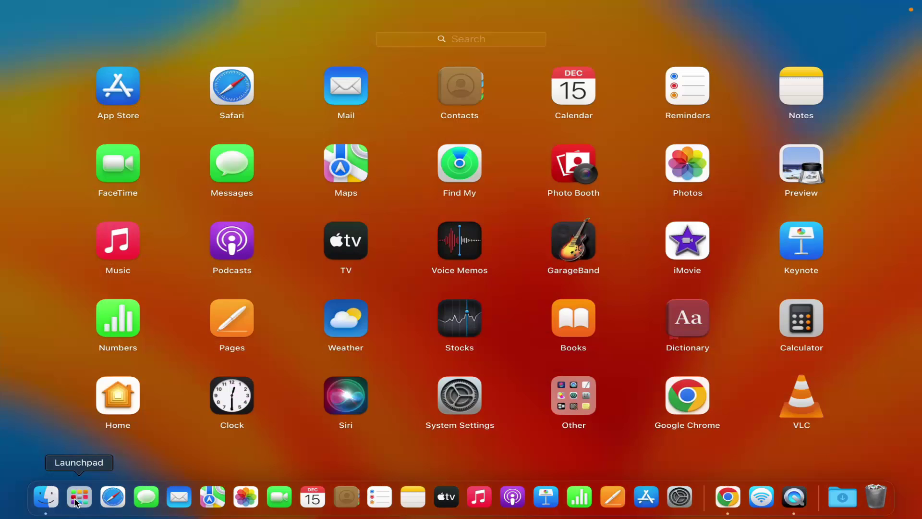
{"action": "left_click", "coordinate": [473, 45]}
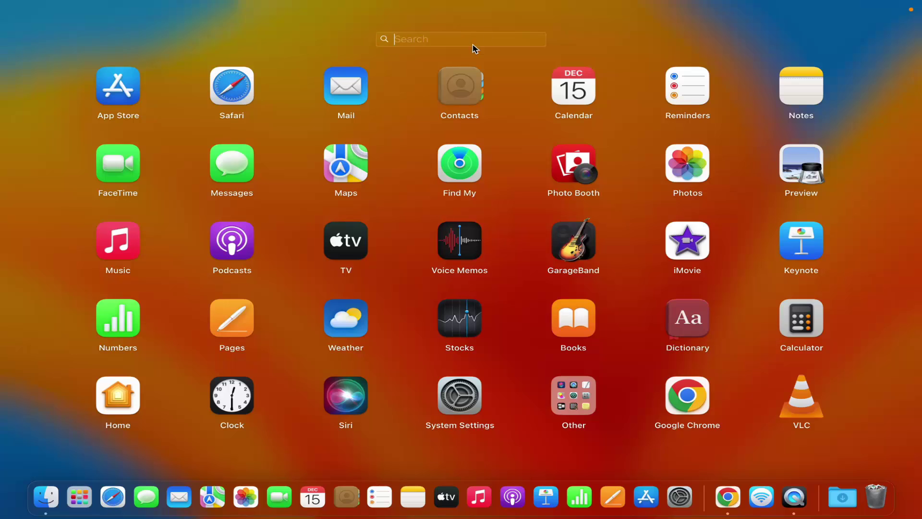
{"action": "type", "text": "ne"}
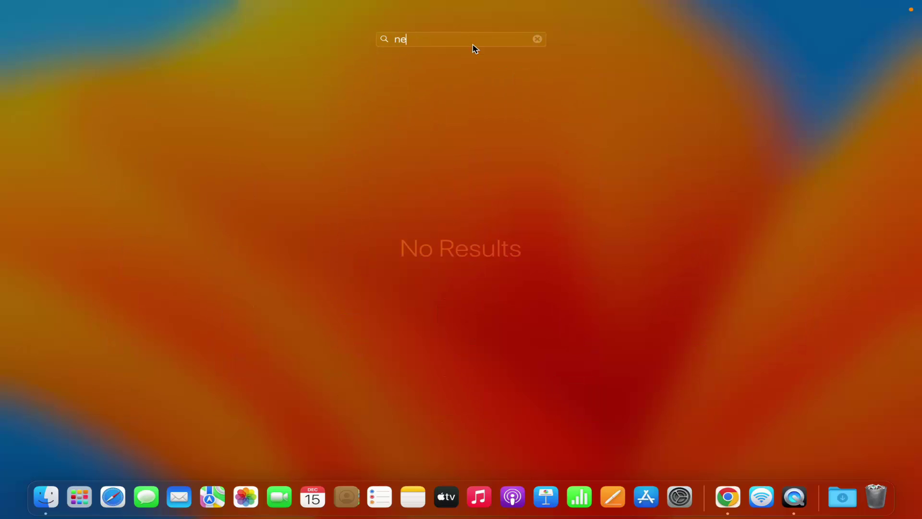
{"action": "left_click", "coordinate": [276, 271]}
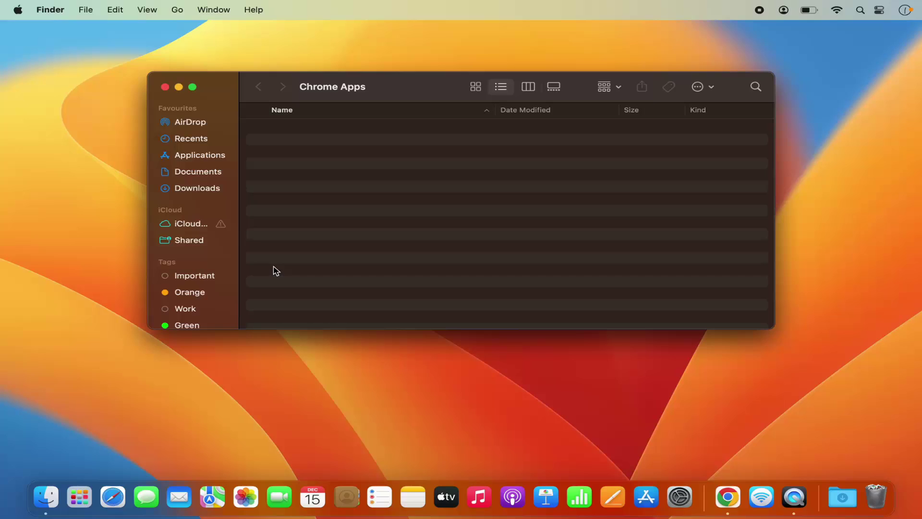